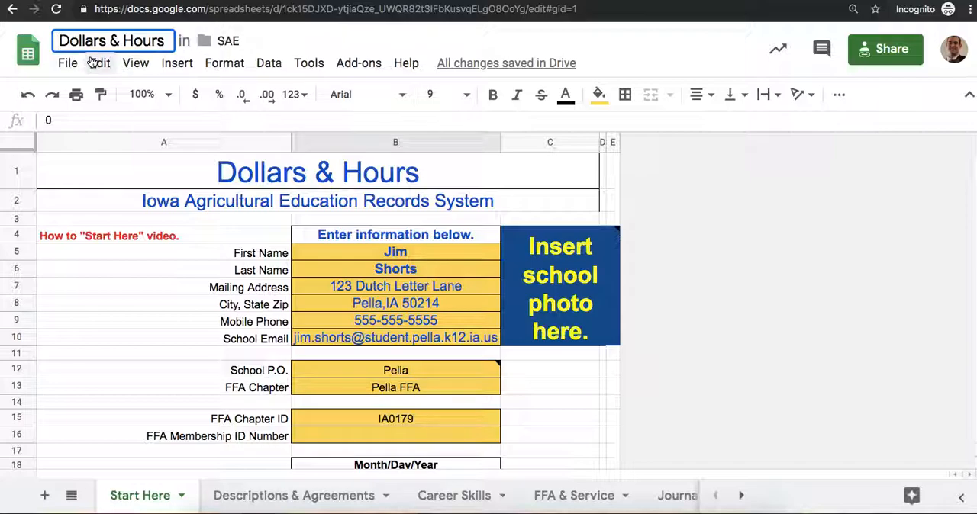
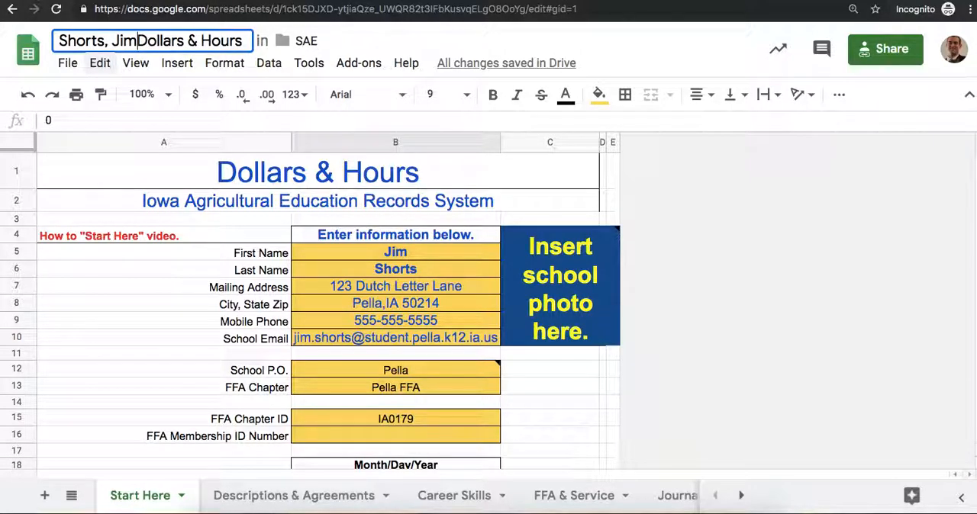
Step: Rename the spreadsheet by adding the student's last and first name and a colon before Dollars & Hours, and 19-20 First Year after it
{"action": "left_click", "coordinate": [252, 42]}
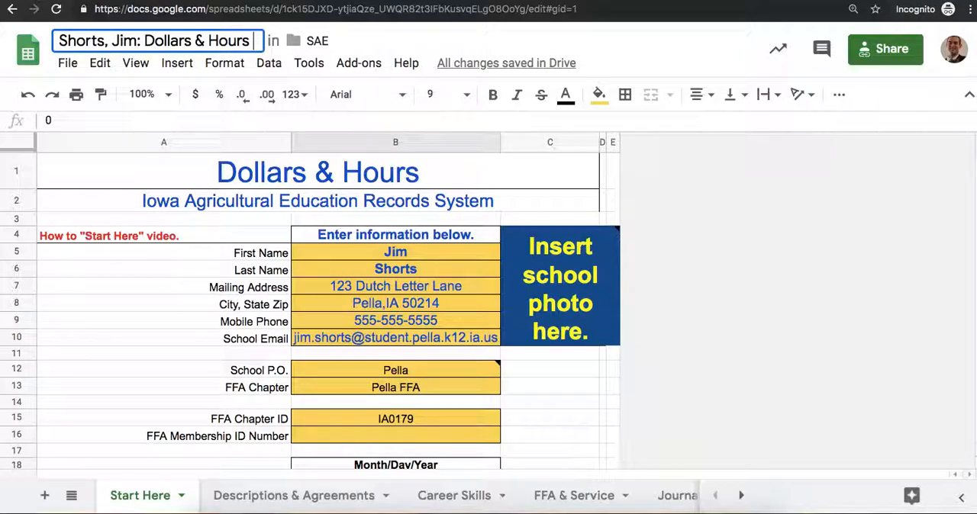
{"action": "type", "text": "19-"}
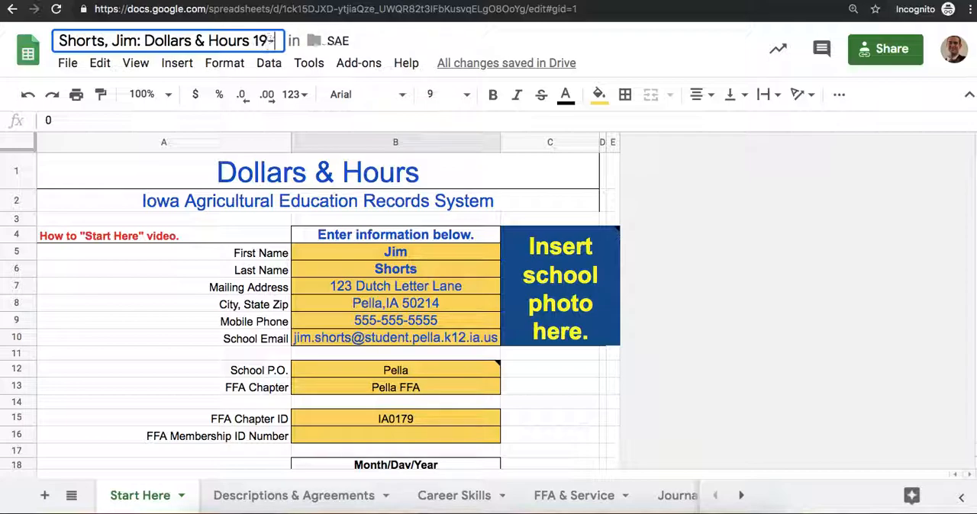
{"action": "type", "text": "20 "}
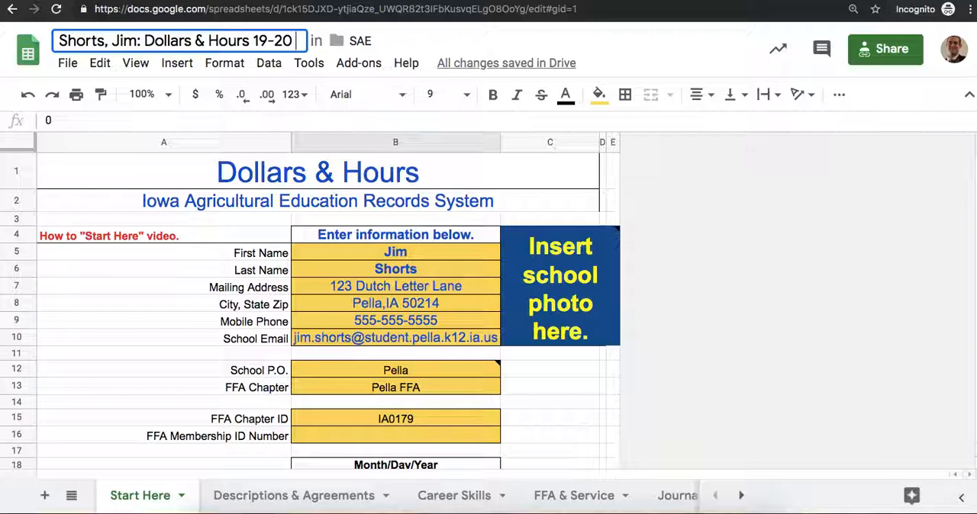
{"action": "type", "text": "First Year"}
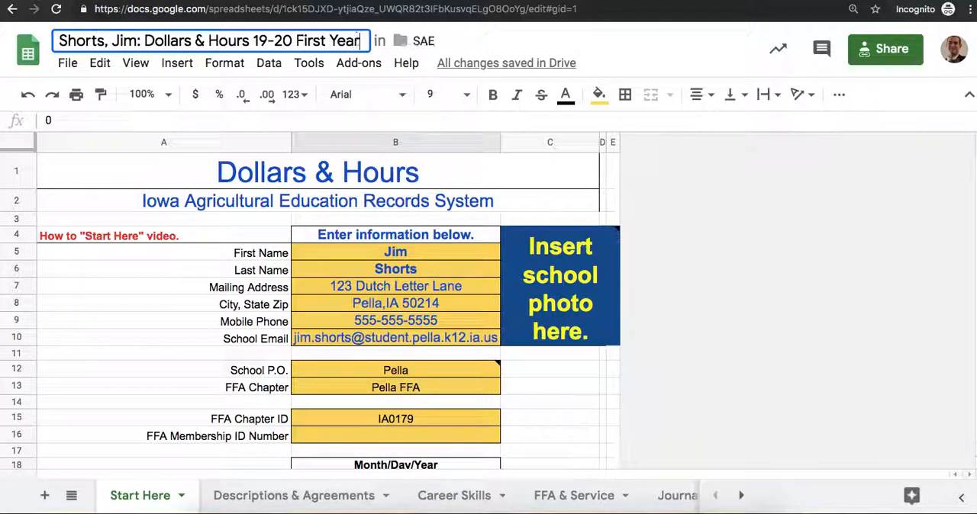
{"action": "left_click", "coordinate": [461, 210]}
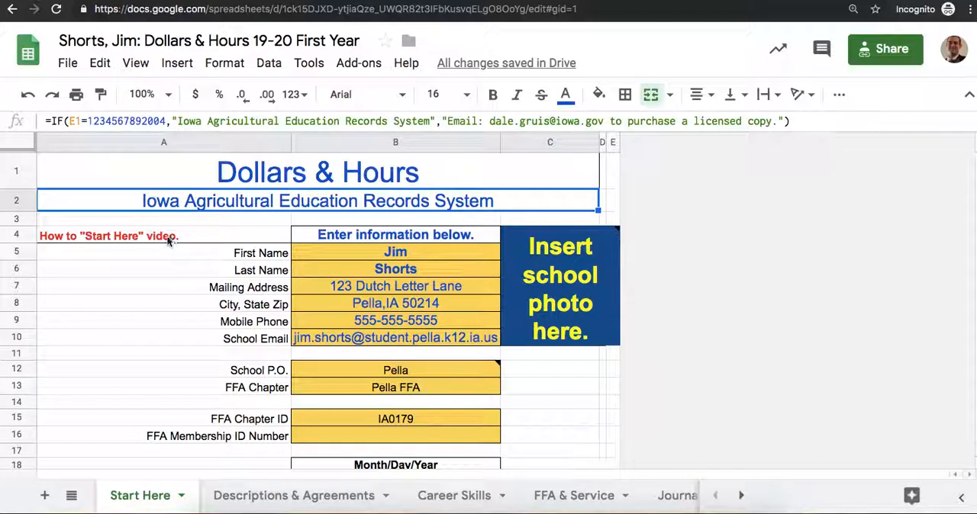
Step: Review the how-to video link, first name, school, FFA chapter ID and membership ID cells, and read the note on School P.O
{"action": "left_click", "coordinate": [69, 243]}
{"action": "left_click", "coordinate": [71, 237]}
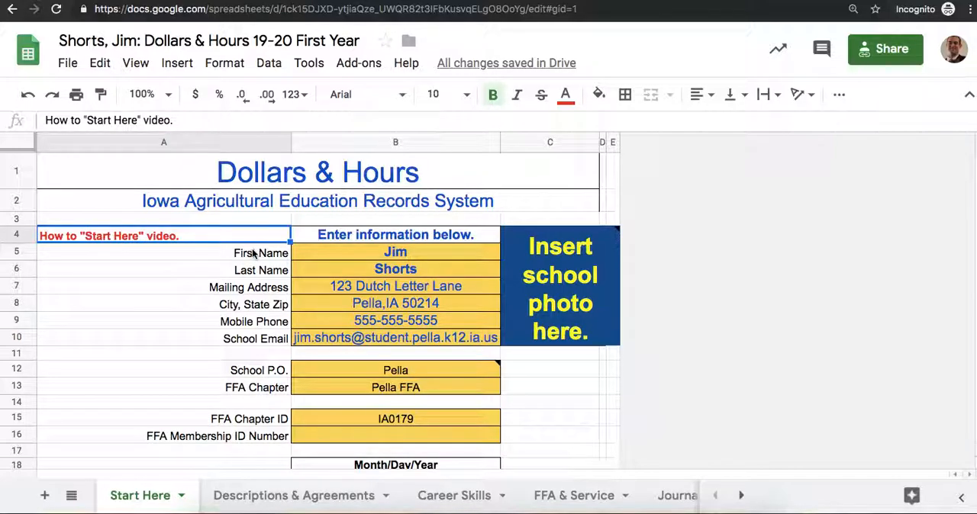
{"action": "left_click", "coordinate": [379, 248]}
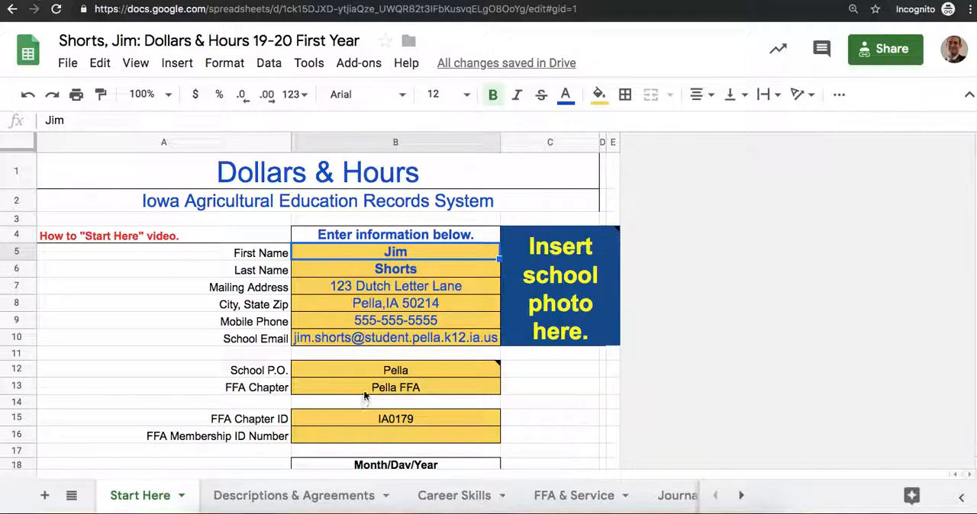
{"action": "left_click", "coordinate": [388, 371]}
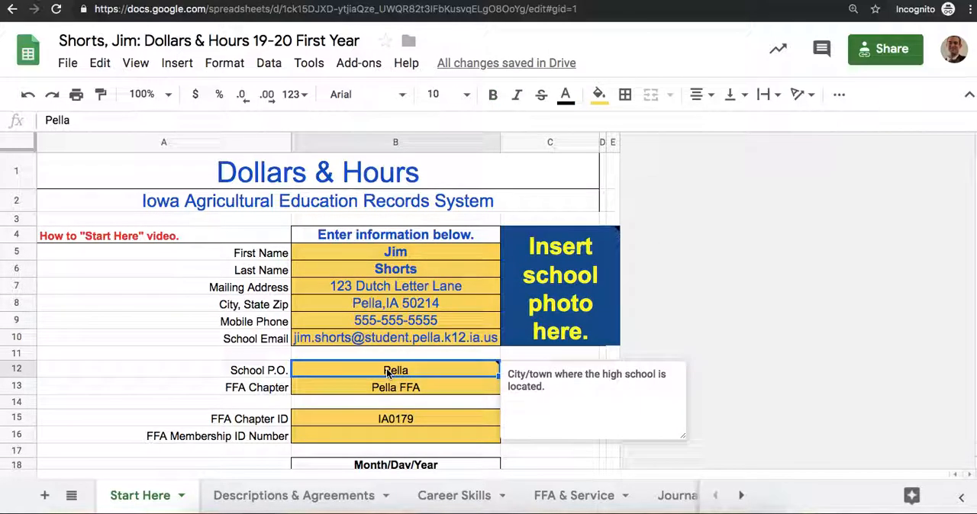
{"action": "left_click", "coordinate": [391, 424]}
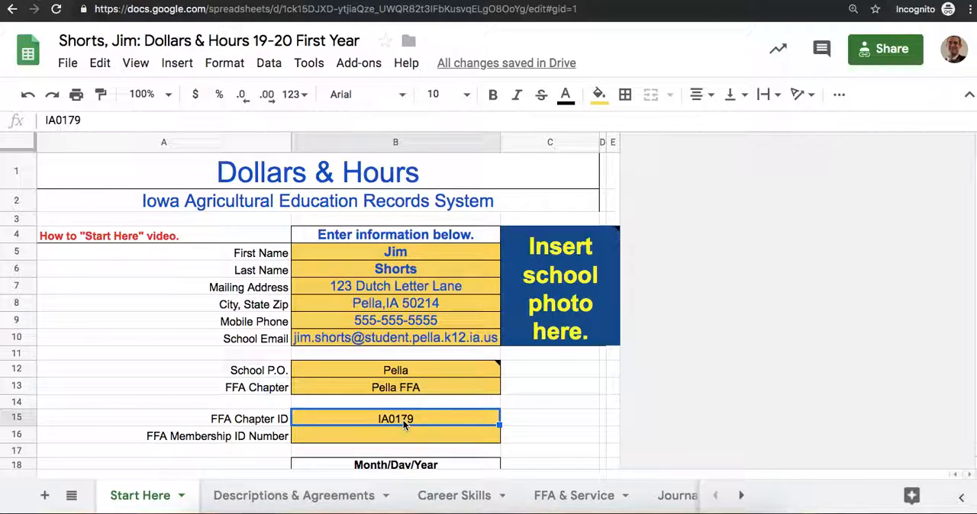
{"action": "left_click", "coordinate": [379, 432]}
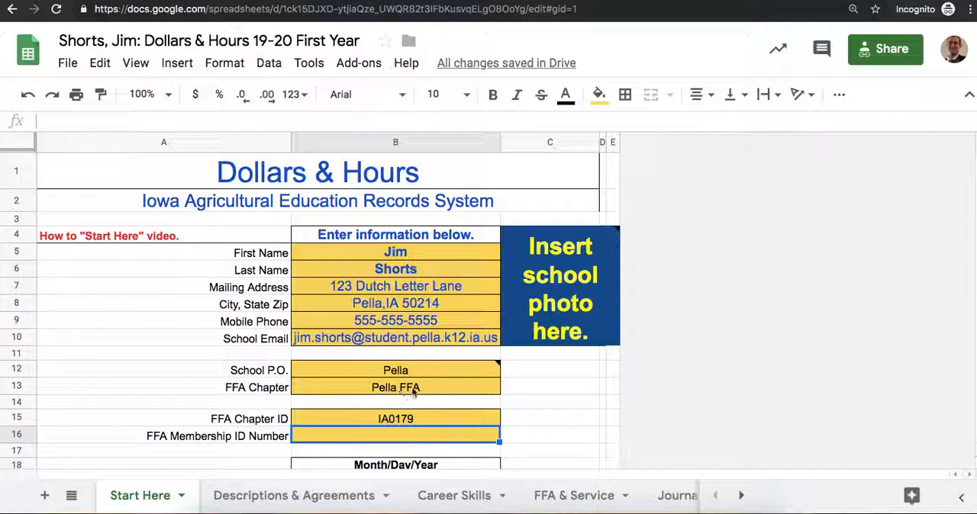
{"action": "mouse_move", "coordinate": [497, 367]}
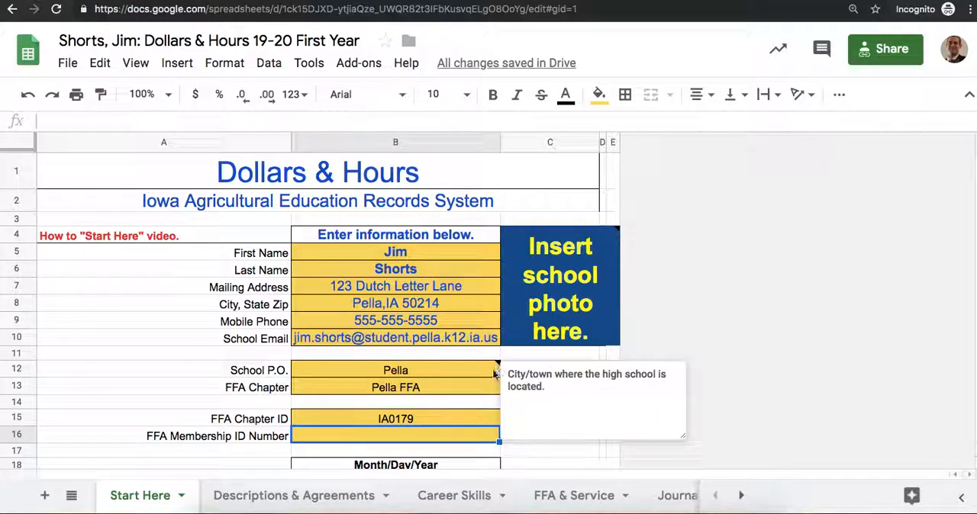
Step: Start inserting an in-cell image into the merged school photo cell, with your albums as the source
{"action": "mouse_move", "coordinate": [585, 258]}
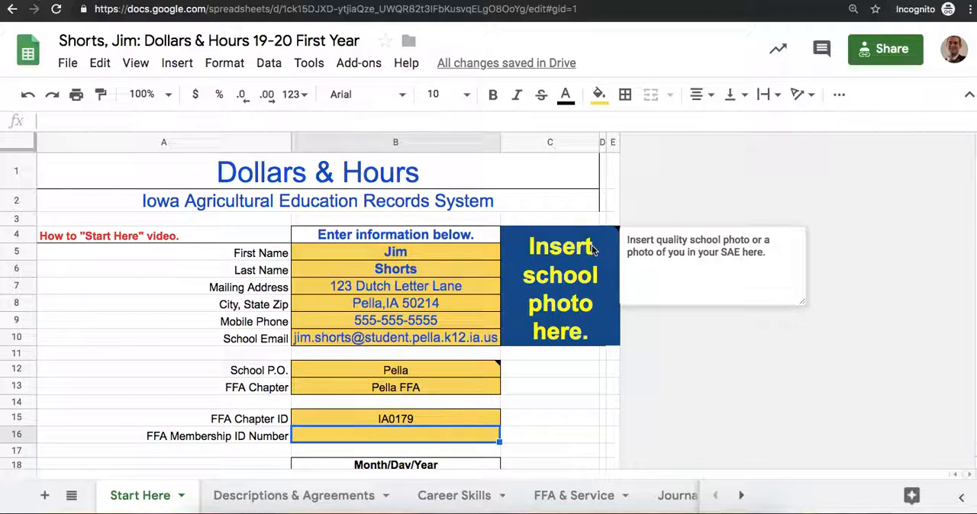
{"action": "left_click", "coordinate": [561, 252]}
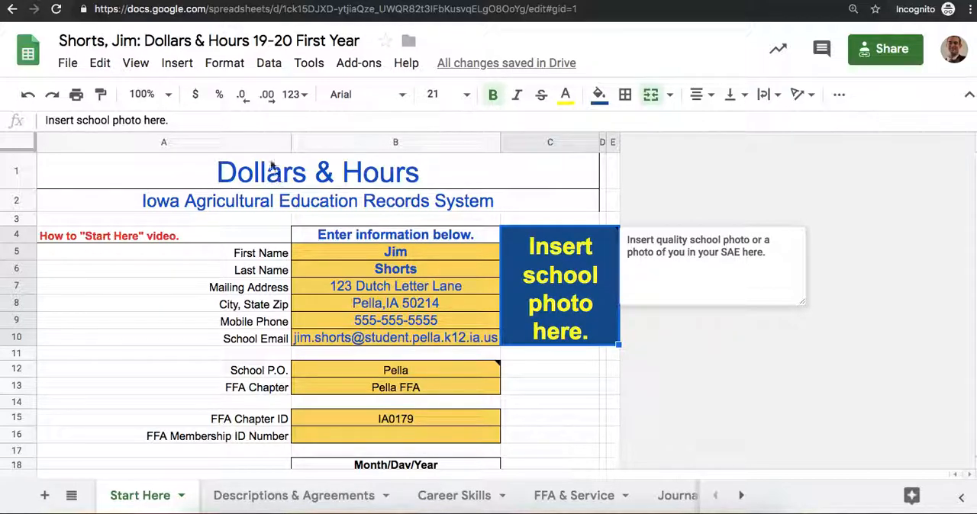
{"action": "left_click", "coordinate": [178, 68]}
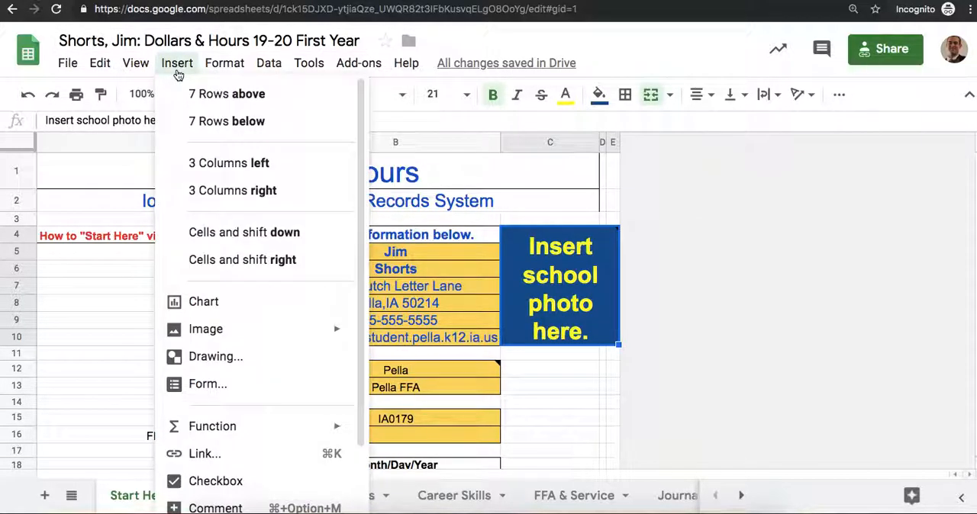
{"action": "mouse_move", "coordinate": [208, 327]}
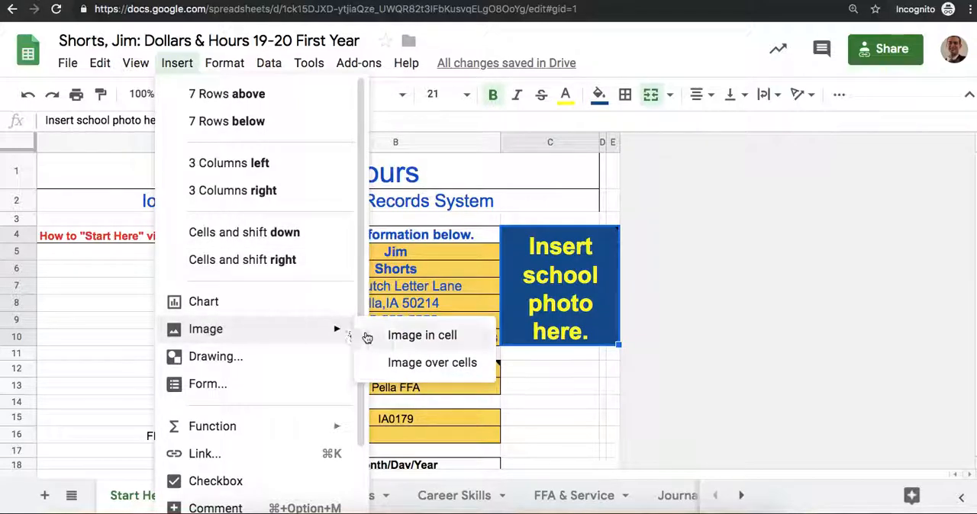
{"action": "left_click", "coordinate": [403, 339]}
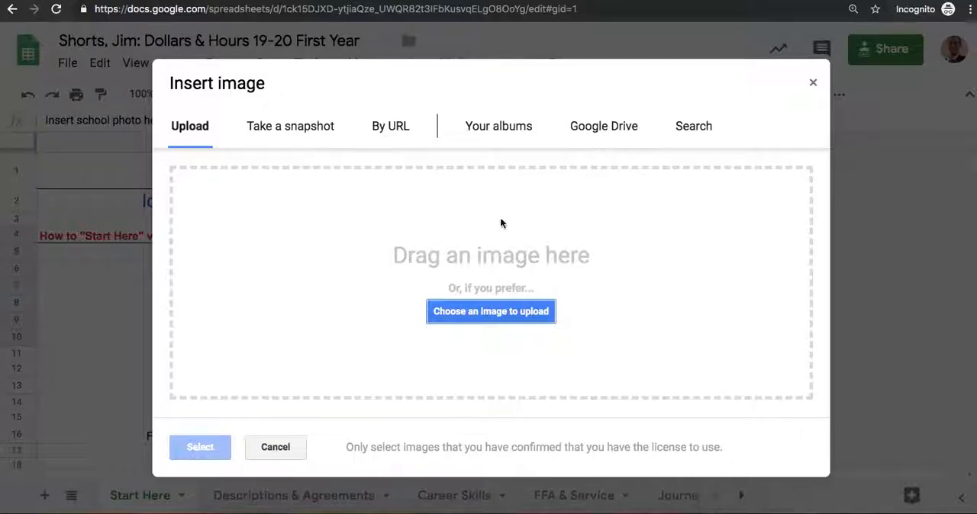
{"action": "left_click", "coordinate": [502, 134]}
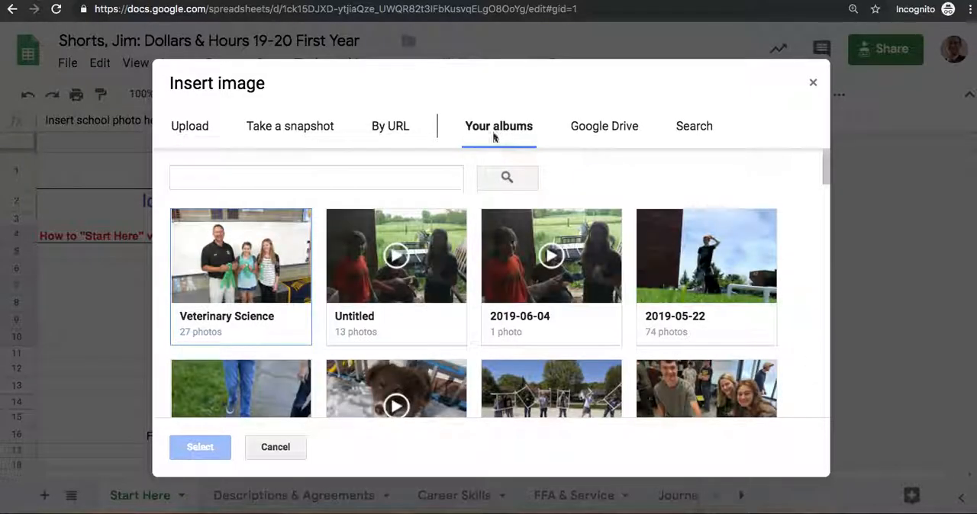
Step: Search your albums for photos of the student by full name
{"action": "left_click", "coordinate": [233, 174]}
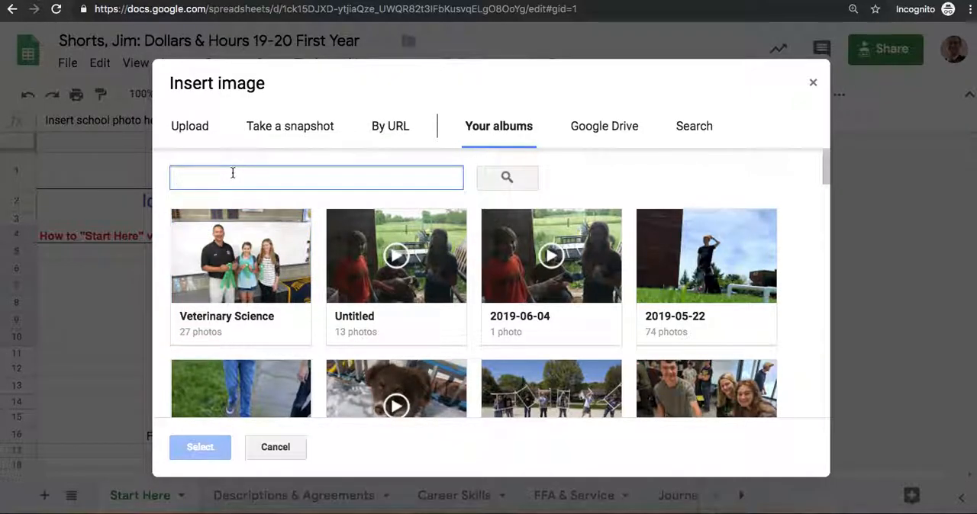
{"action": "key", "text": "Return"}
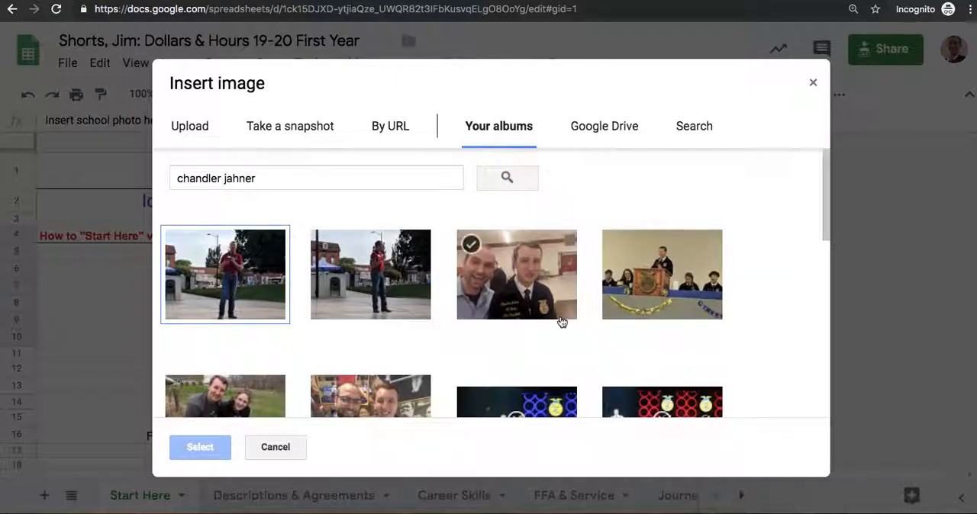
Step: Insert the photo of the student standing alone in a white T-shirt into the school photo cell
{"action": "scroll", "coordinate": [563, 323], "scroll_direction": "down", "scroll_amount": 3}
{"action": "scroll", "coordinate": [561, 323], "scroll_direction": "down", "scroll_amount": 5}
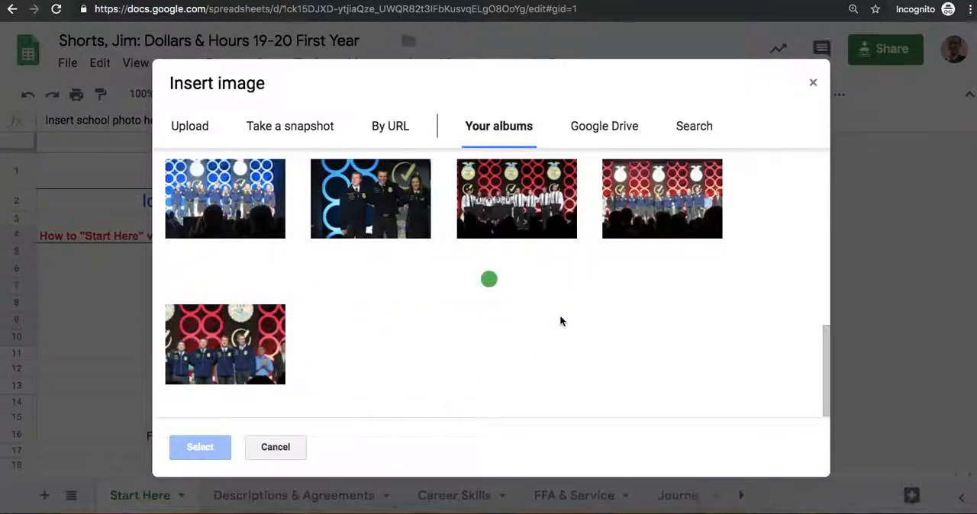
{"action": "scroll", "coordinate": [562, 323], "scroll_direction": "down", "scroll_amount": 8}
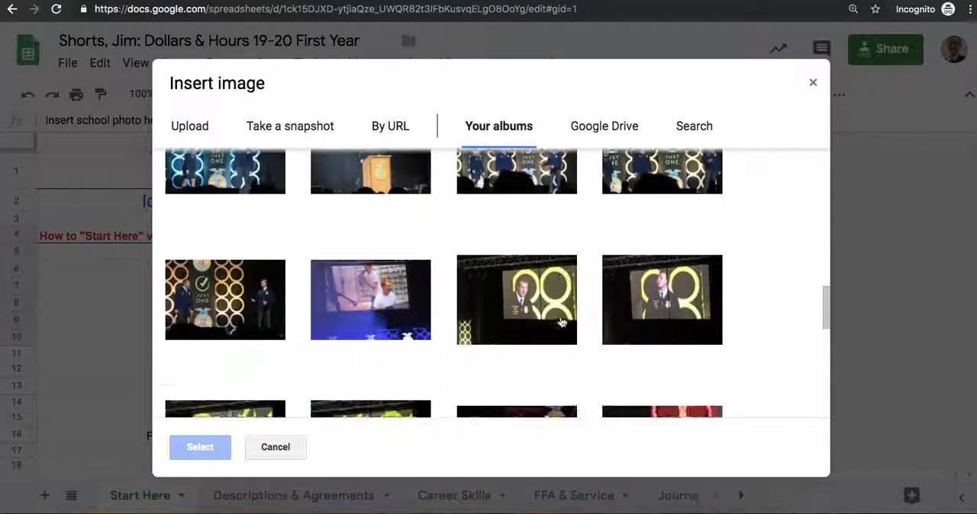
{"action": "scroll", "coordinate": [562, 323], "scroll_direction": "down", "scroll_amount": 10}
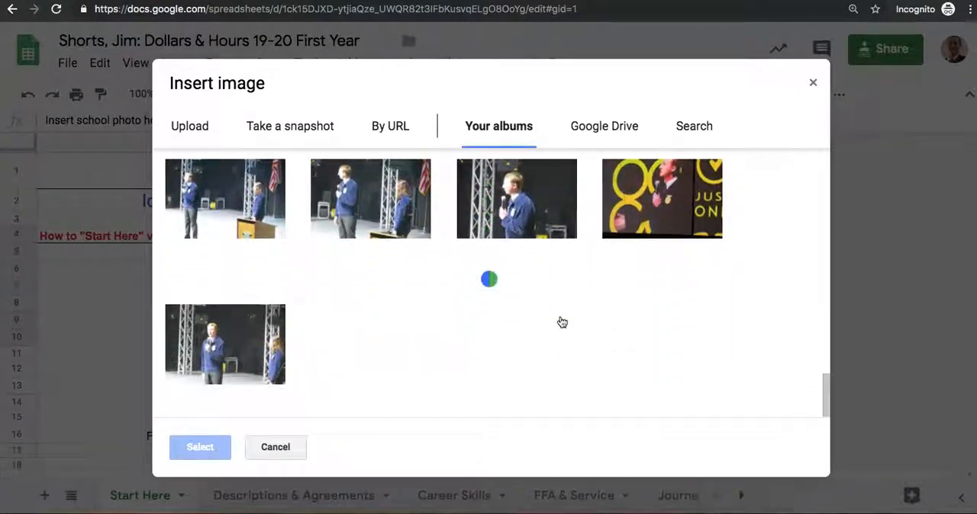
{"action": "scroll", "coordinate": [562, 323], "scroll_direction": "down", "scroll_amount": 10}
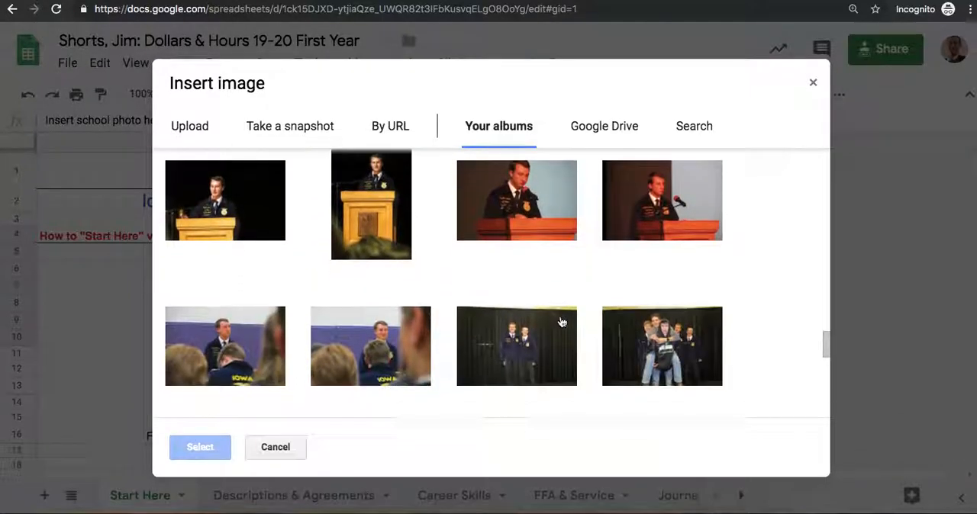
{"action": "scroll", "coordinate": [562, 323], "scroll_direction": "down", "scroll_amount": 10}
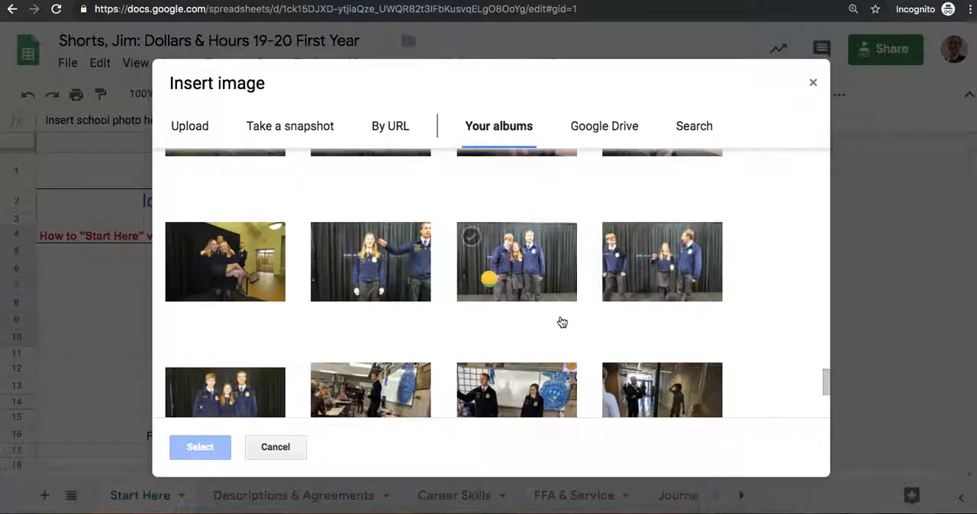
{"action": "scroll", "coordinate": [562, 323], "scroll_direction": "down", "scroll_amount": 5}
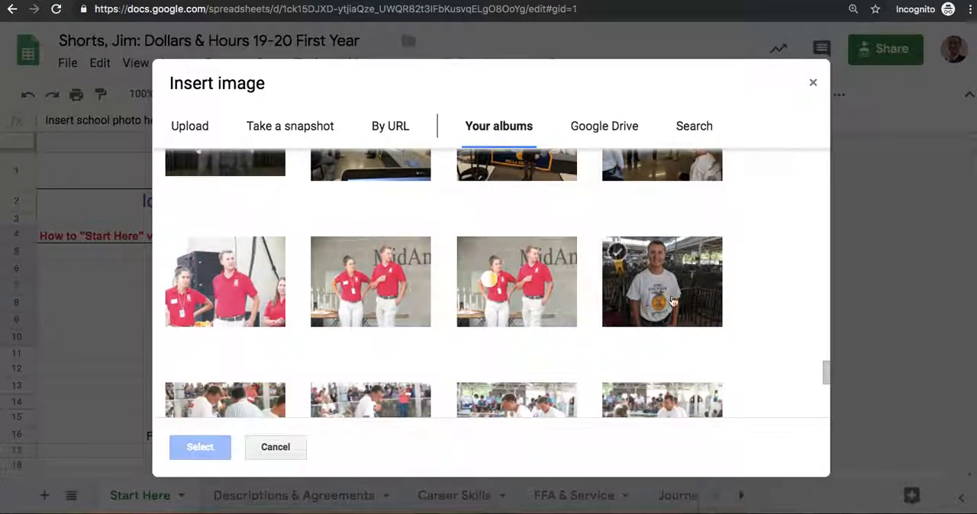
{"action": "left_click", "coordinate": [662, 302]}
{"action": "left_click", "coordinate": [192, 451]}
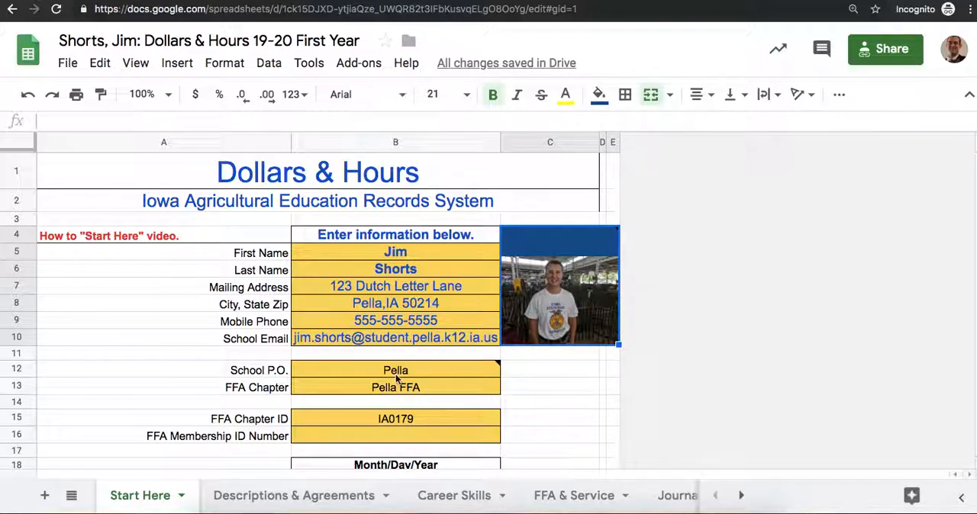
Step: Examine the record book's beginning and closing dates and the project names listed for Entrepreneurship, Placement, Foundational and Agriscience
{"action": "scroll", "coordinate": [397, 379], "scroll_direction": "down", "scroll_amount": 2}
{"action": "scroll", "coordinate": [397, 379], "scroll_direction": "down", "scroll_amount": 1}
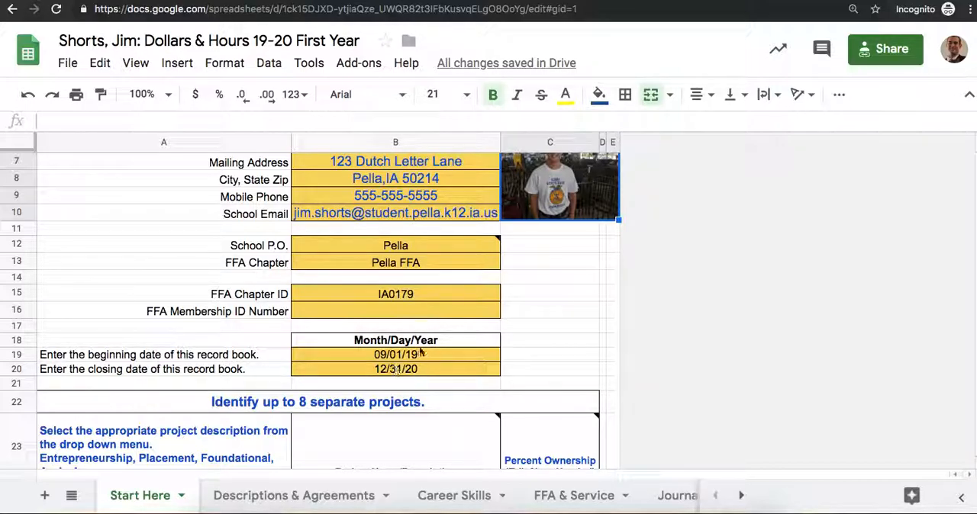
{"action": "scroll", "coordinate": [405, 371], "scroll_direction": "down", "scroll_amount": 1}
{"action": "scroll", "coordinate": [405, 372], "scroll_direction": "down", "scroll_amount": 5}
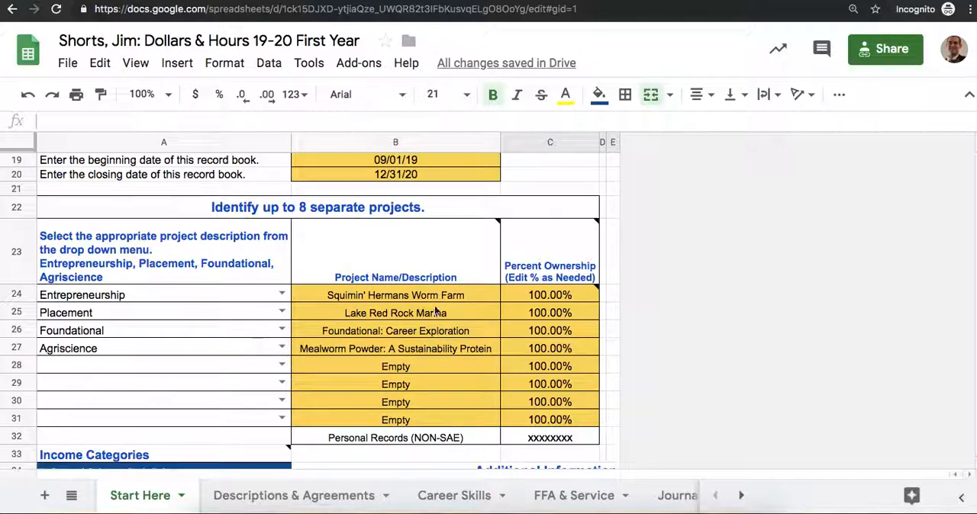
{"action": "left_click", "coordinate": [478, 299]}
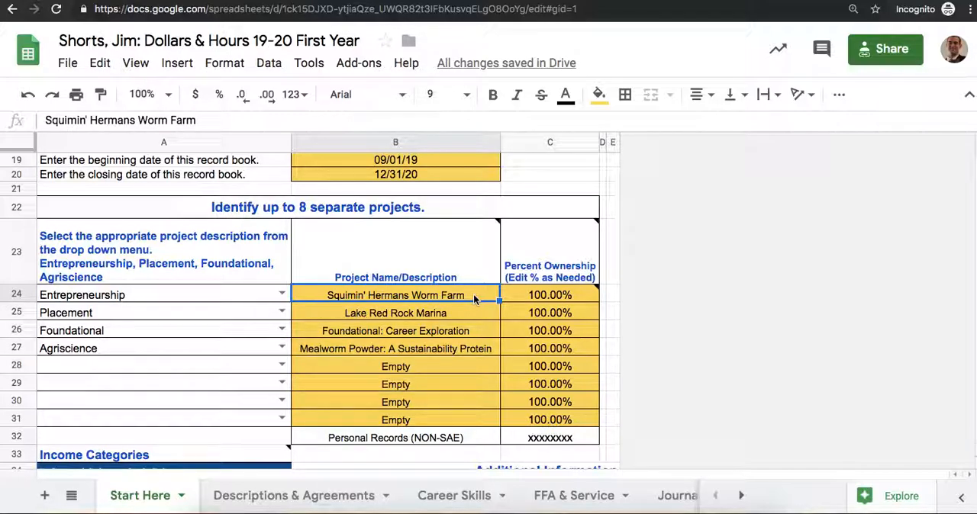
{"action": "key", "text": "Down"}
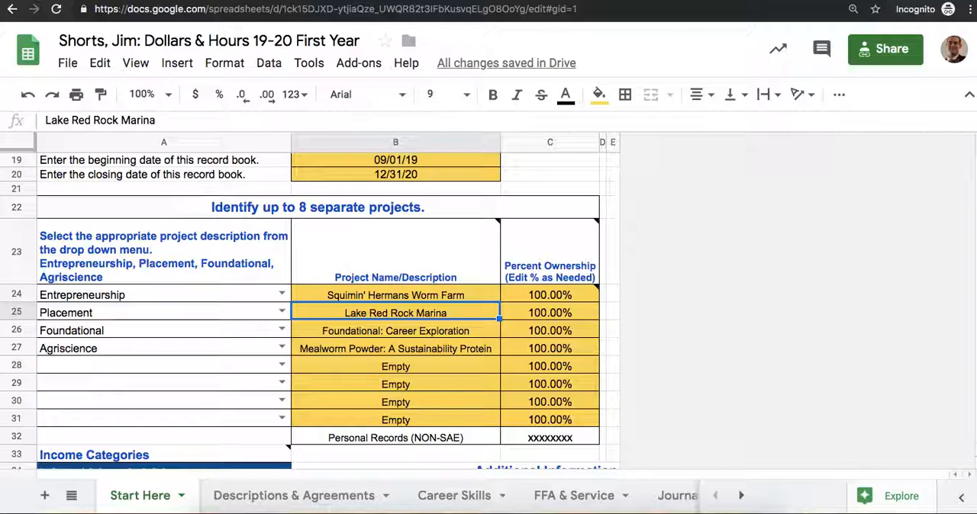
{"action": "left_click", "coordinate": [395, 330]}
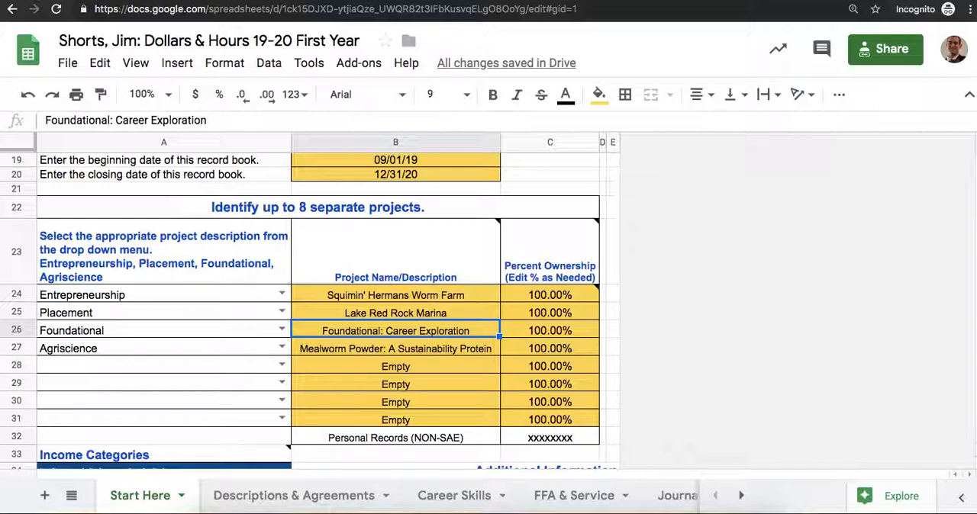
{"action": "left_click", "coordinate": [395, 349]}
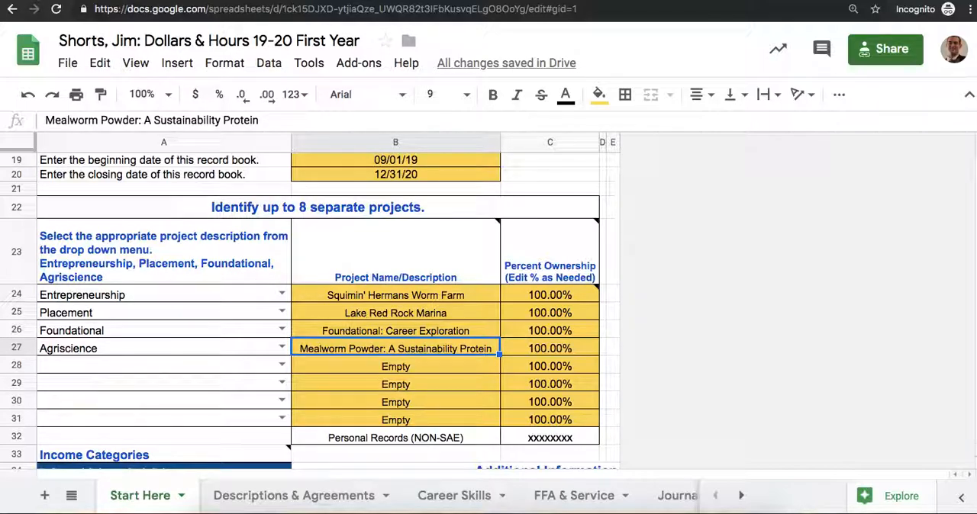
Step: Correct the Agriscience project name to "Mealworm Powder: A Sustainable Protein"
{"action": "double_click", "coordinate": [456, 348]}
{"action": "left_click", "coordinate": [459, 348]}
{"action": "key", "text": "BackSpace"}
{"action": "key", "text": "BackSpace"}
{"action": "key", "text": "BackSpace"}
{"action": "key", "text": "BackSpace"}
{"action": "key", "text": "BackSpace"}
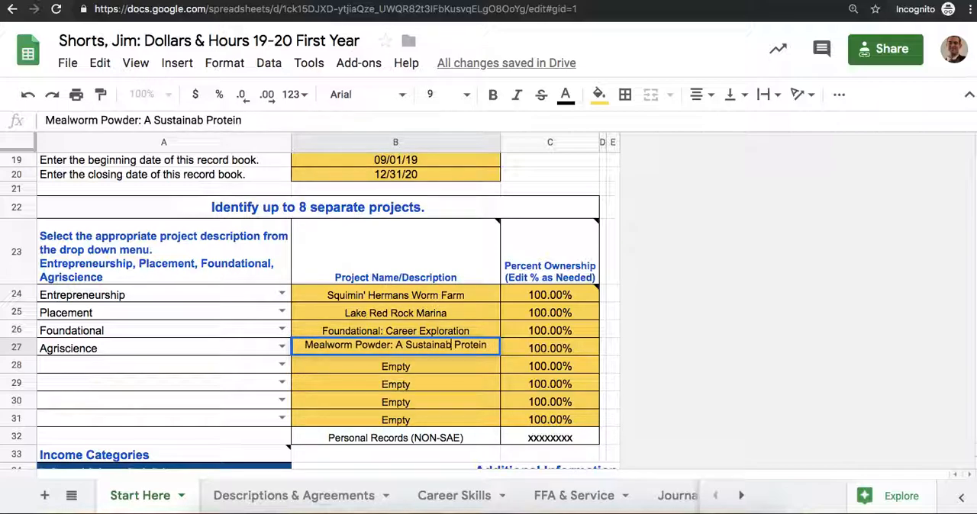
{"action": "type", "text": "le"}
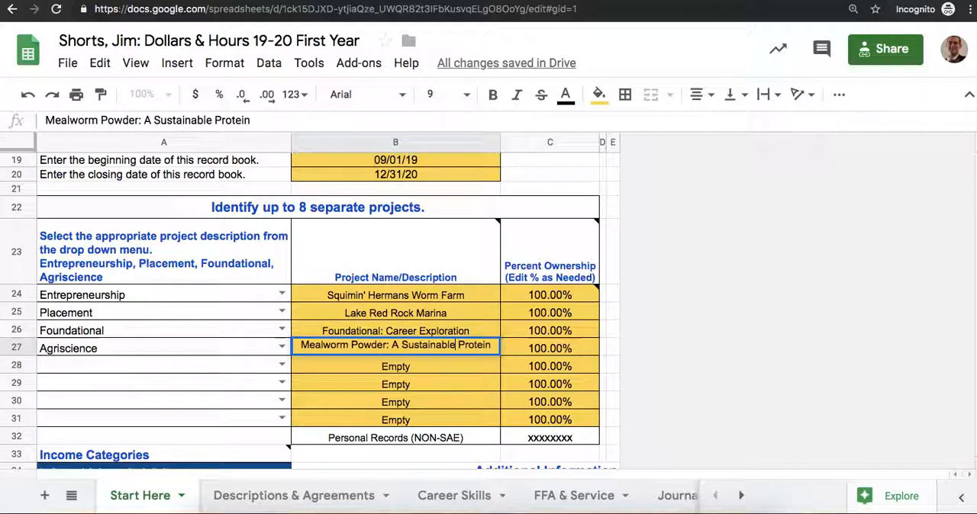
{"action": "left_click", "coordinate": [553, 346]}
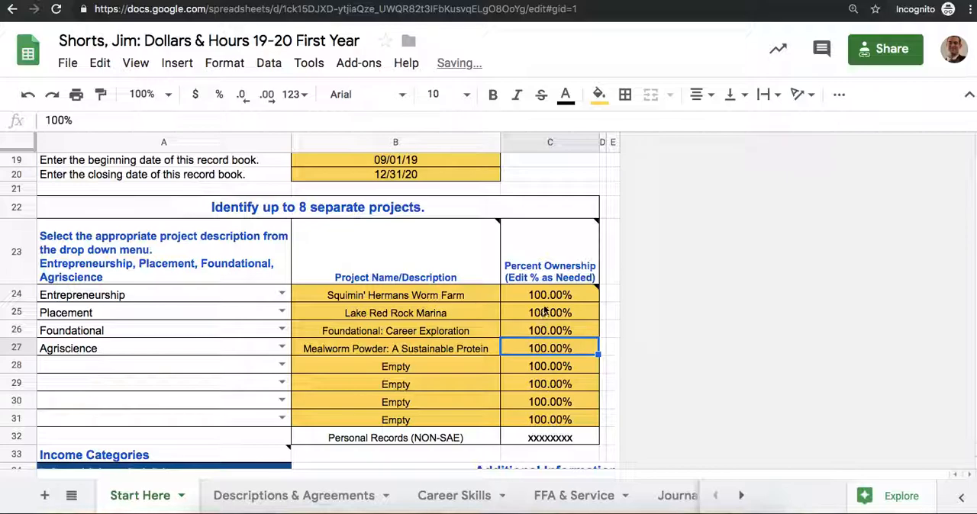
Step: Check the percent ownership entries for the listed projects and the note explaining how to enter the student's share
{"action": "mouse_move", "coordinate": [549, 303]}
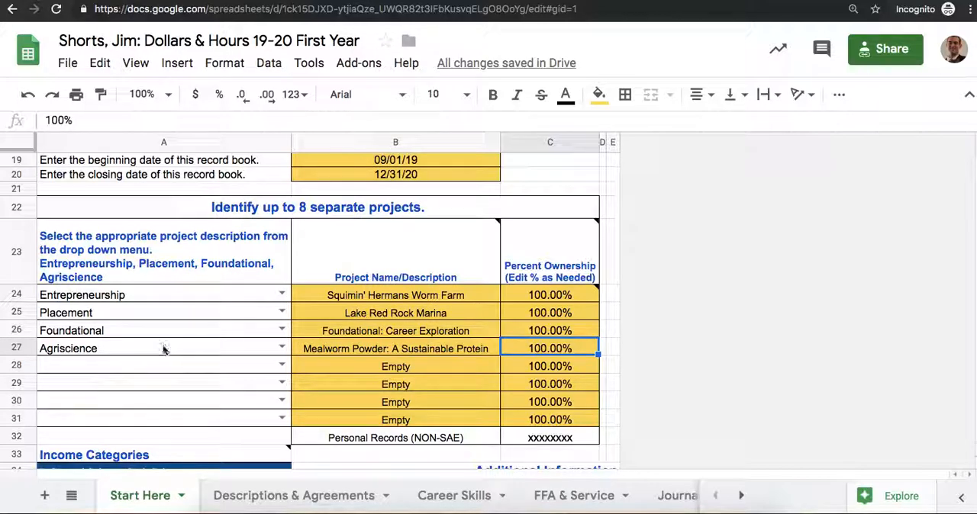
{"action": "left_click", "coordinate": [543, 320]}
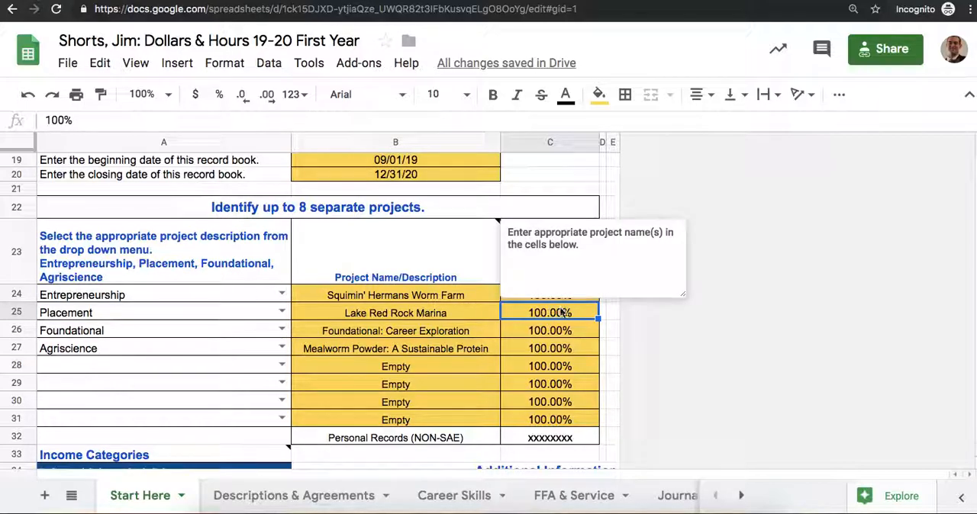
{"action": "left_click", "coordinate": [405, 298]}
{"action": "left_click", "coordinate": [532, 299]}
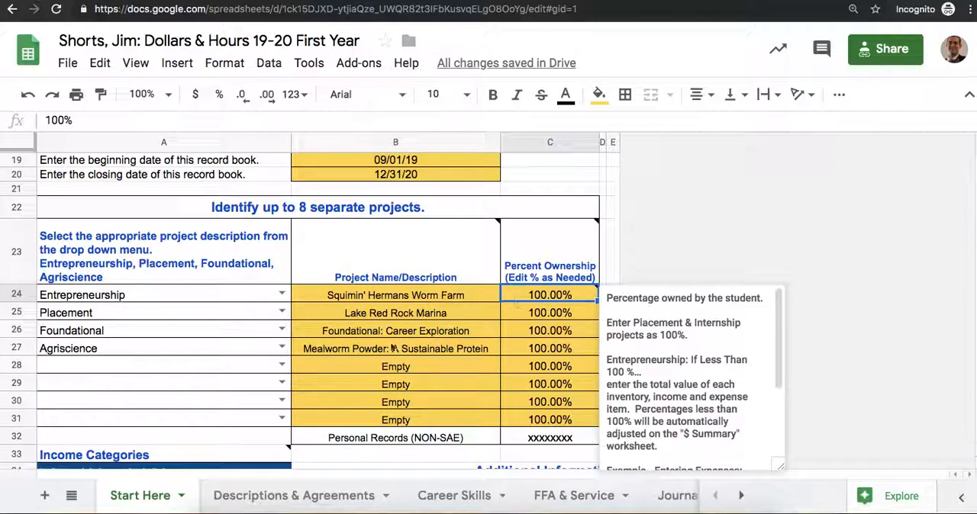
{"action": "left_click", "coordinate": [448, 364]}
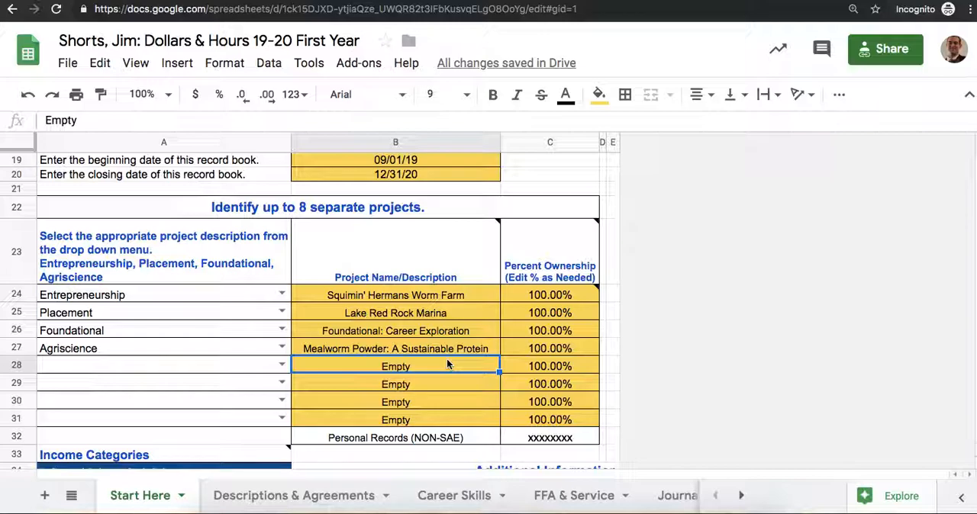
Step: Look through the Iowa State Fair event choices and select Ag Demonstration as the first interest
{"action": "scroll", "coordinate": [447, 364], "scroll_direction": "down", "scroll_amount": 3}
{"action": "scroll", "coordinate": [447, 364], "scroll_direction": "down", "scroll_amount": 4}
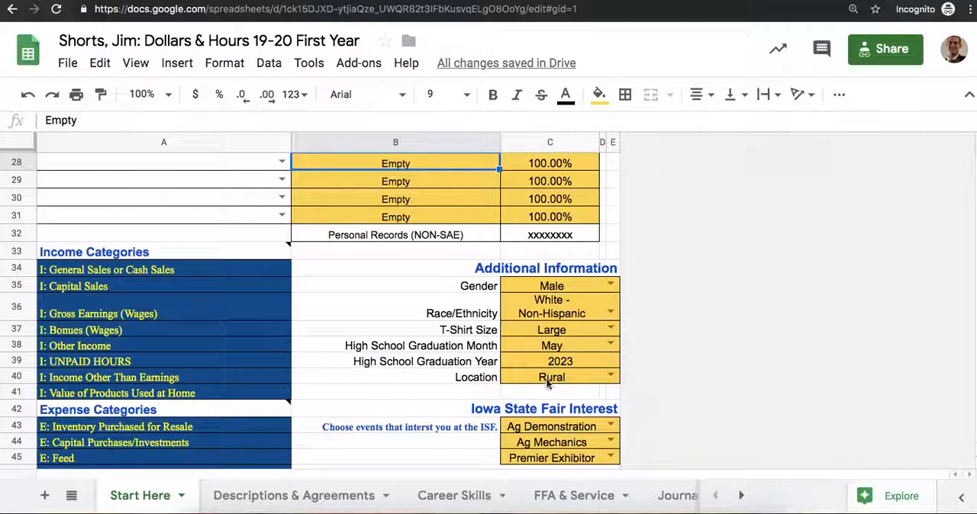
{"action": "scroll", "coordinate": [560, 382], "scroll_direction": "down", "scroll_amount": 2}
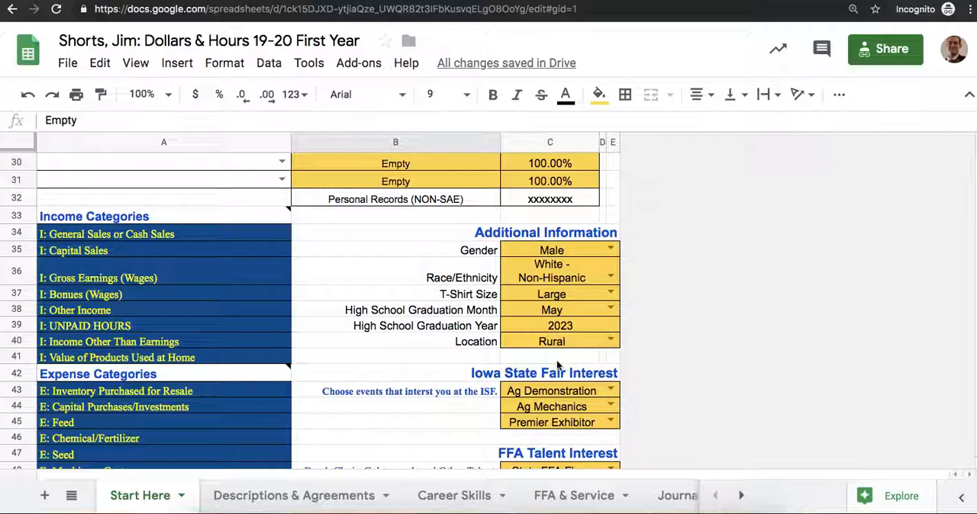
{"action": "scroll", "coordinate": [557, 296], "scroll_direction": "down", "scroll_amount": 3}
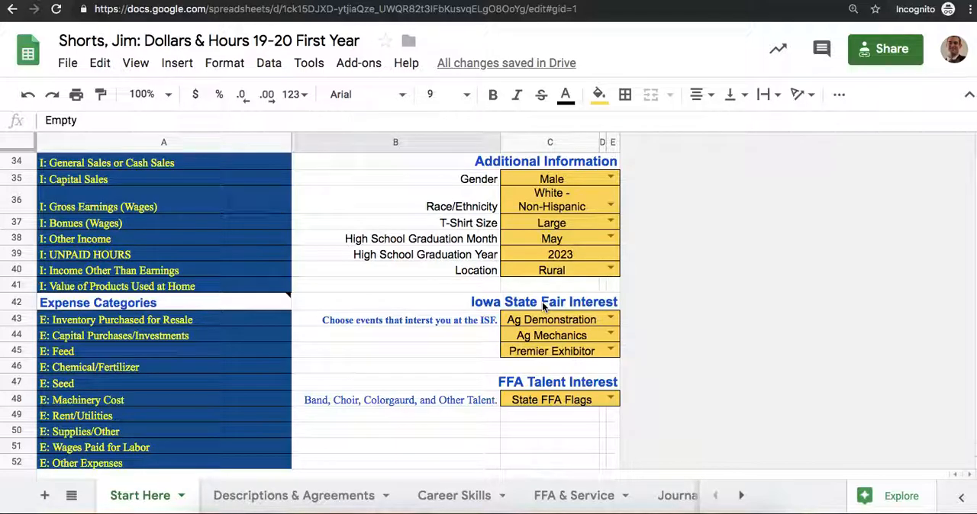
{"action": "left_click", "coordinate": [610, 320]}
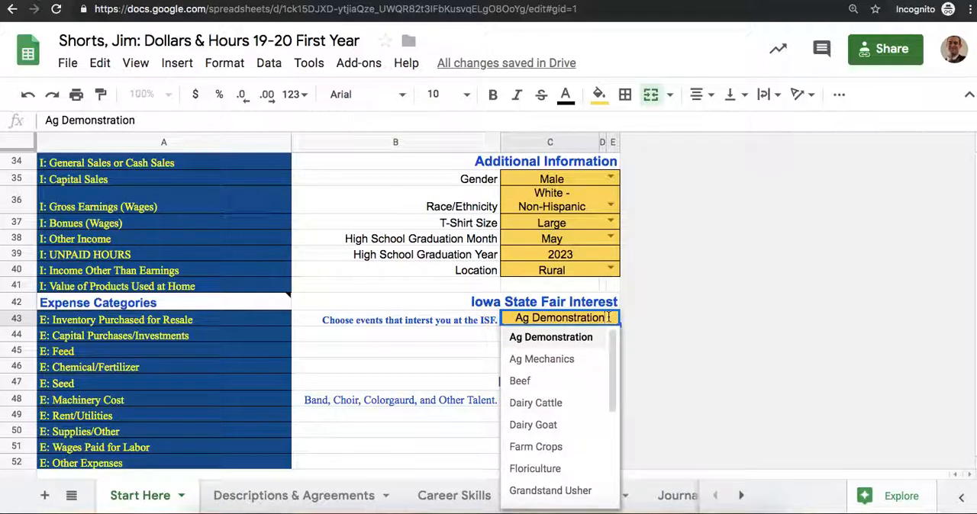
{"action": "scroll", "coordinate": [569, 393], "scroll_direction": "down", "scroll_amount": 5}
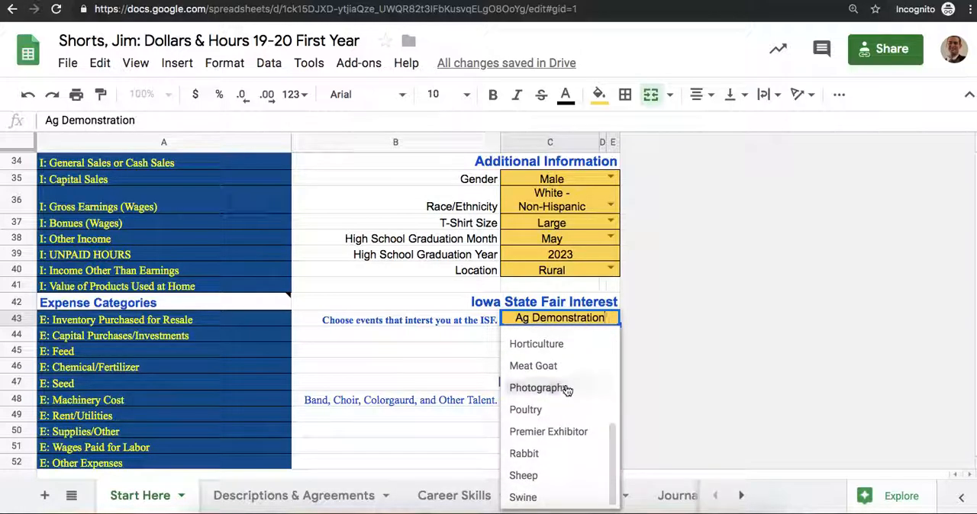
{"action": "scroll", "coordinate": [570, 388], "scroll_direction": "up", "scroll_amount": 5}
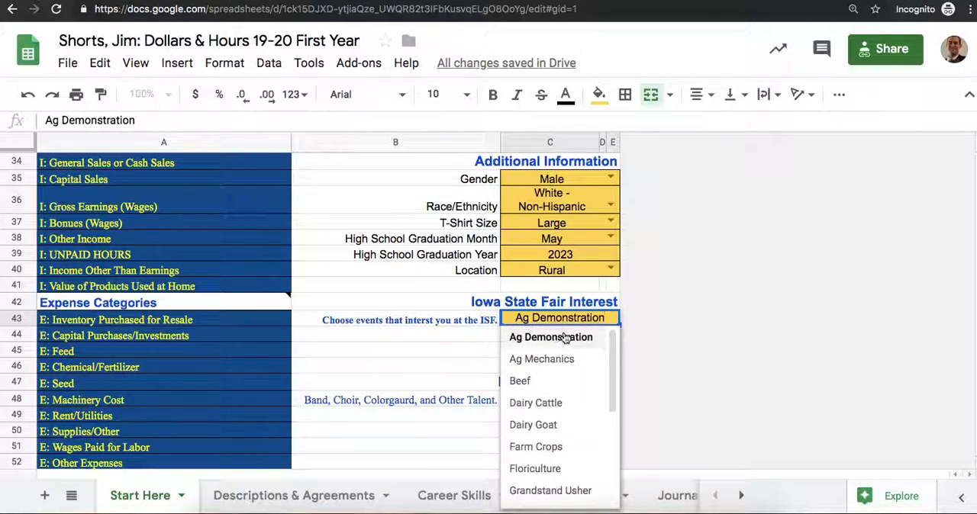
{"action": "left_click", "coordinate": [565, 337]}
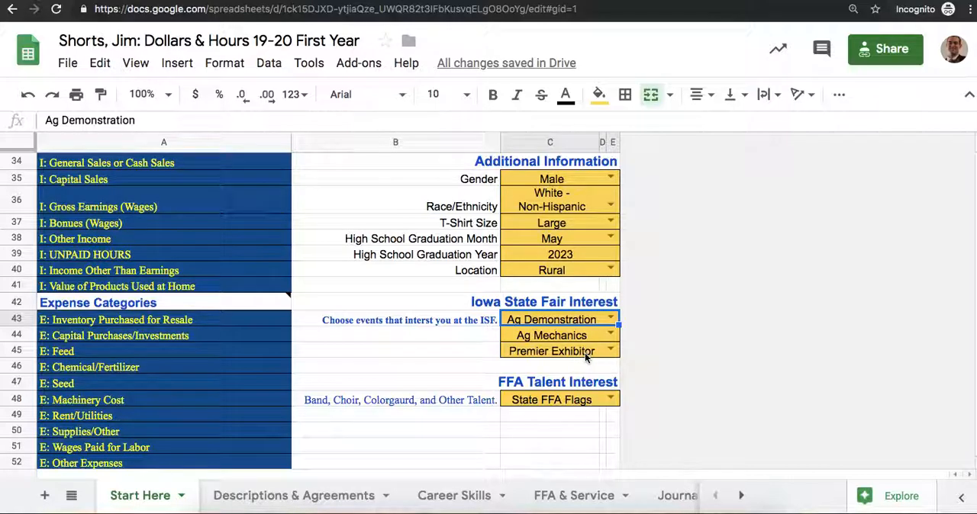
Step: Select State FFA Flags from the choices for the FFA Talent Interest
{"action": "left_click", "coordinate": [543, 400]}
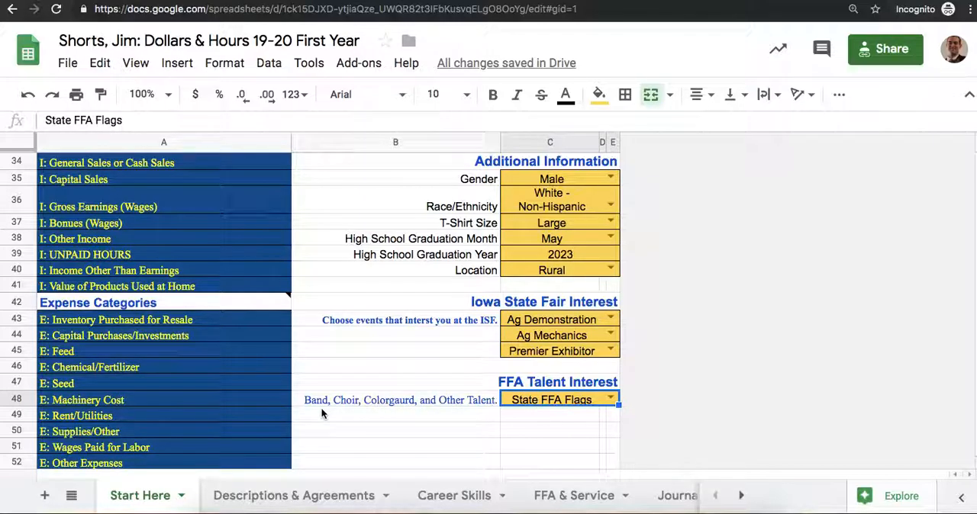
{"action": "mouse_move", "coordinate": [397, 406]}
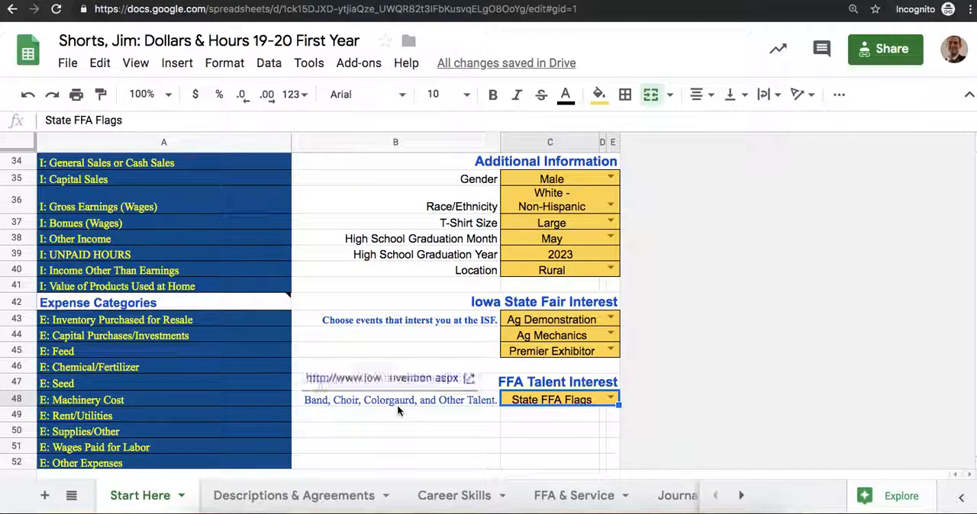
{"action": "left_click", "coordinate": [611, 403]}
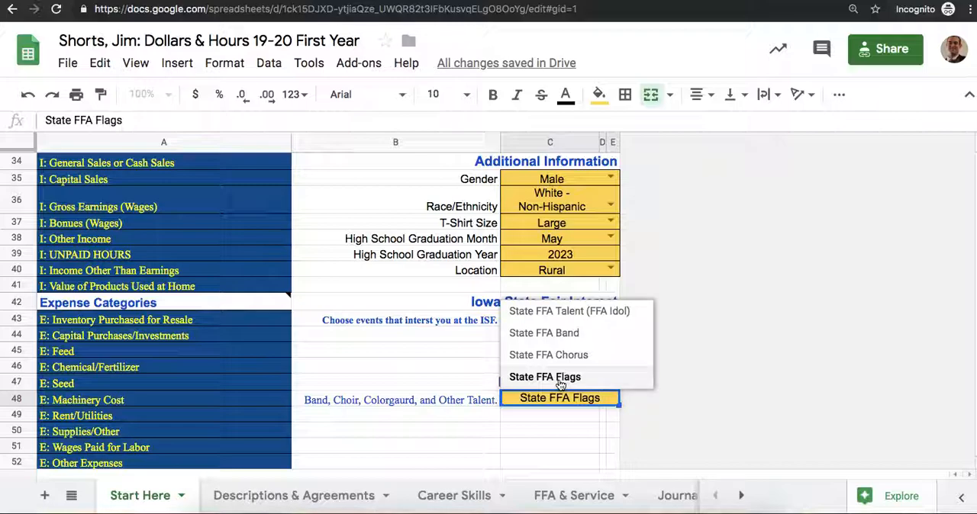
{"action": "left_click", "coordinate": [561, 377]}
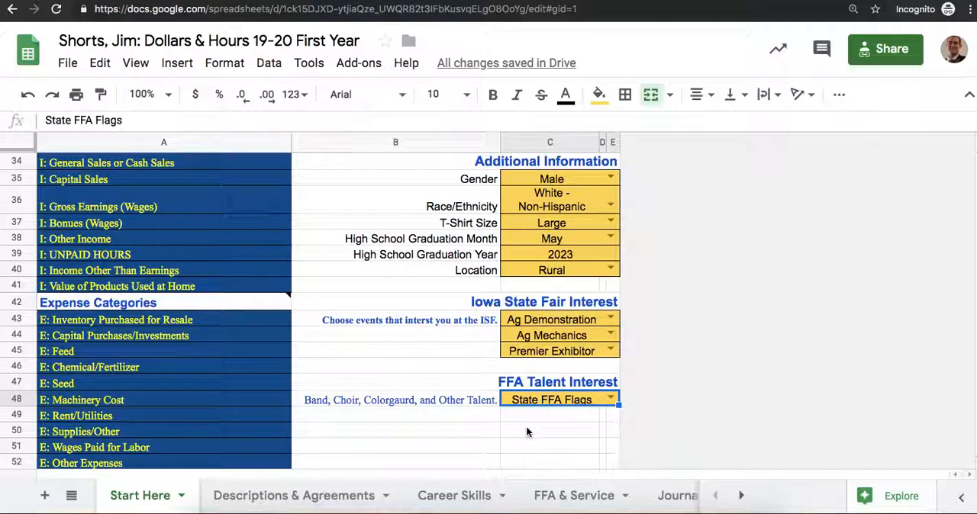
Step: Enter 500 as the first-day value for cash on-hand, checking and savings accounts under Productively Invested Assets
{"action": "scroll", "coordinate": [527, 433], "scroll_direction": "down", "scroll_amount": 1}
{"action": "scroll", "coordinate": [527, 433], "scroll_direction": "down", "scroll_amount": 5}
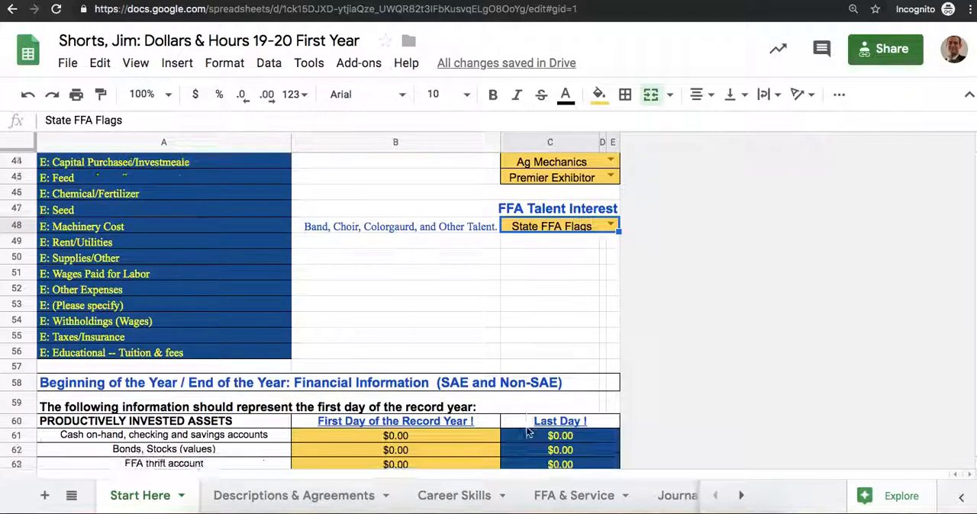
{"action": "scroll", "coordinate": [526, 433], "scroll_direction": "down", "scroll_amount": 3}
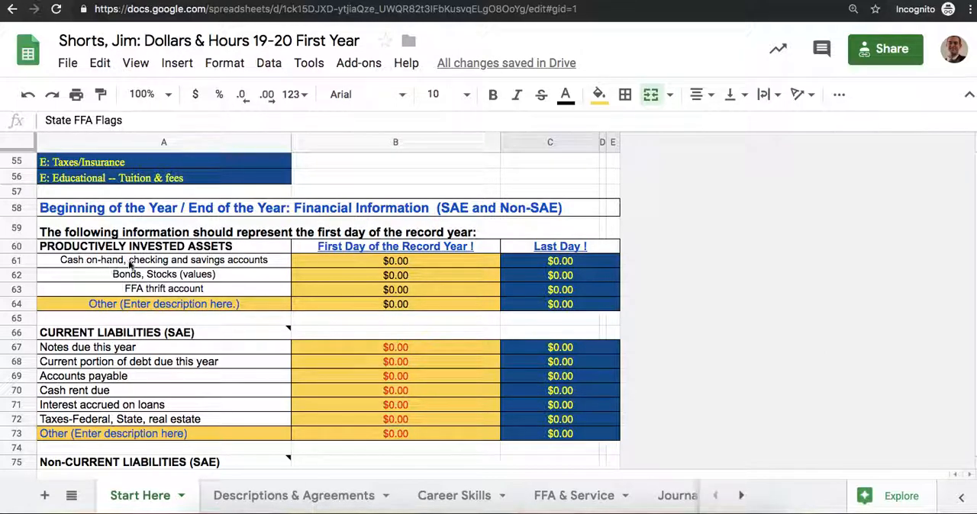
{"action": "left_click", "coordinate": [414, 262]}
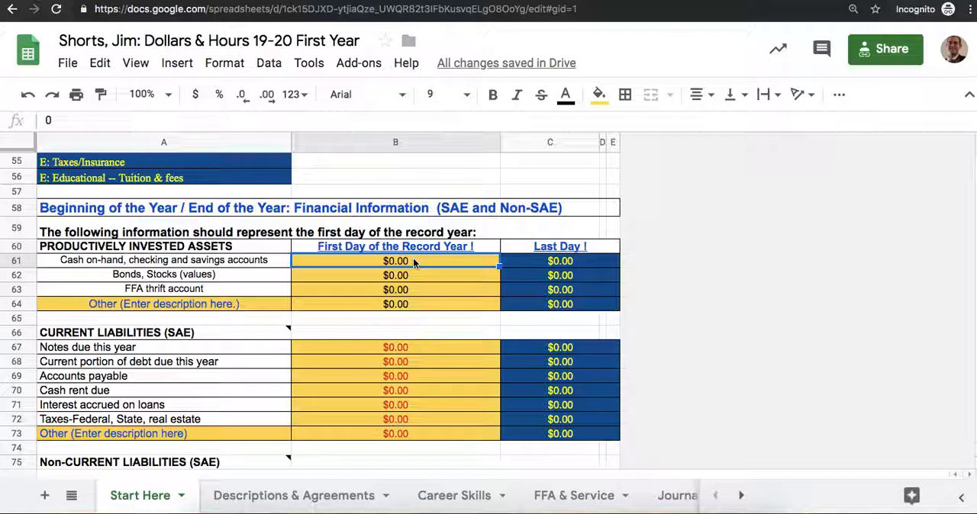
{"action": "type", "text": "500"}
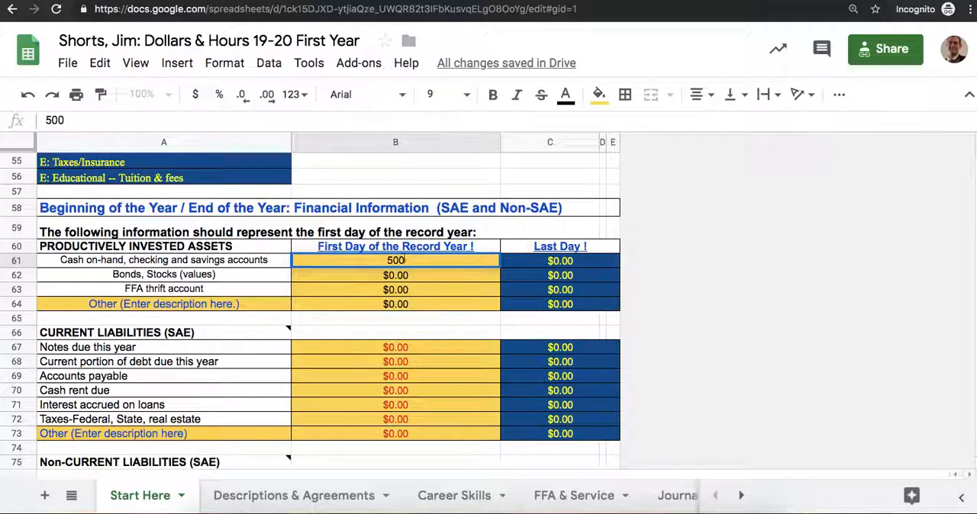
{"action": "key", "text": "Return"}
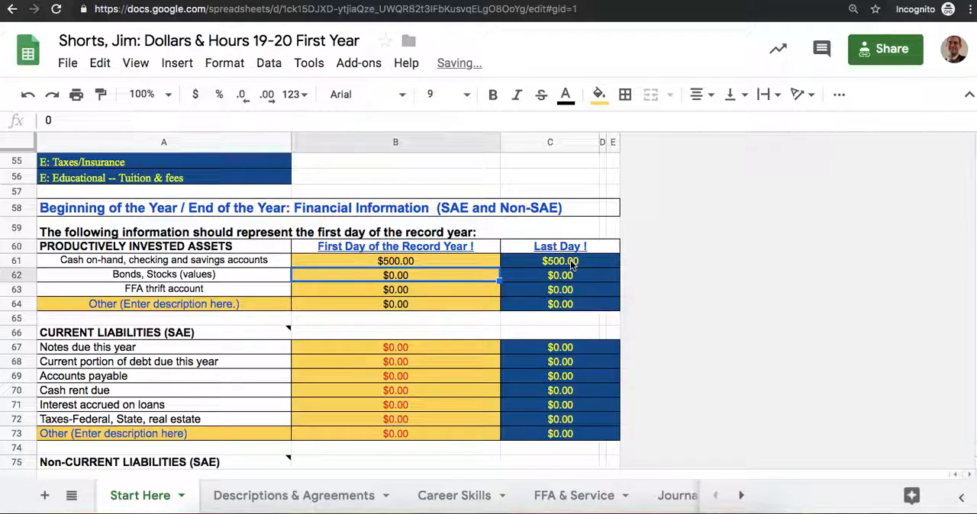